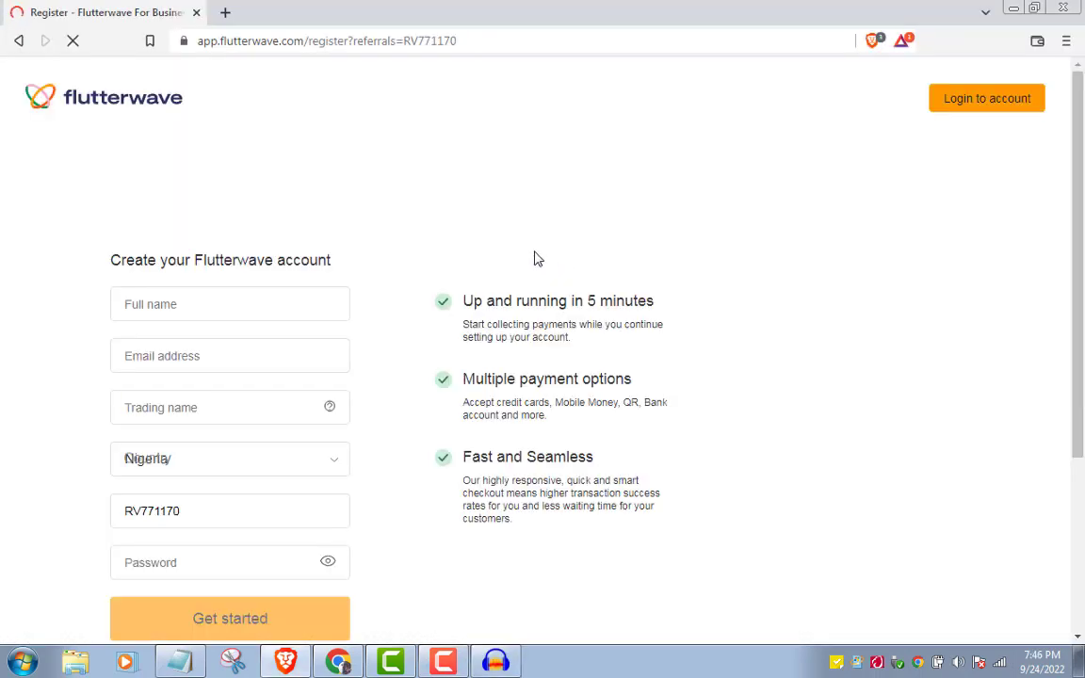
pyautogui.click(249, 307)
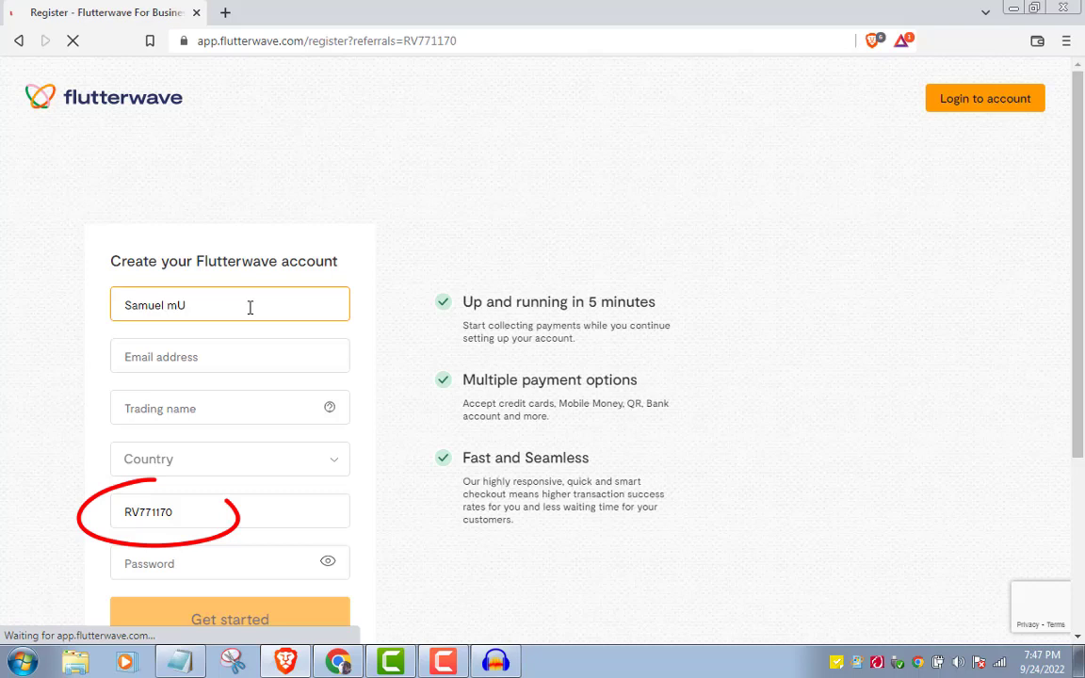
pyautogui.click(245, 356)
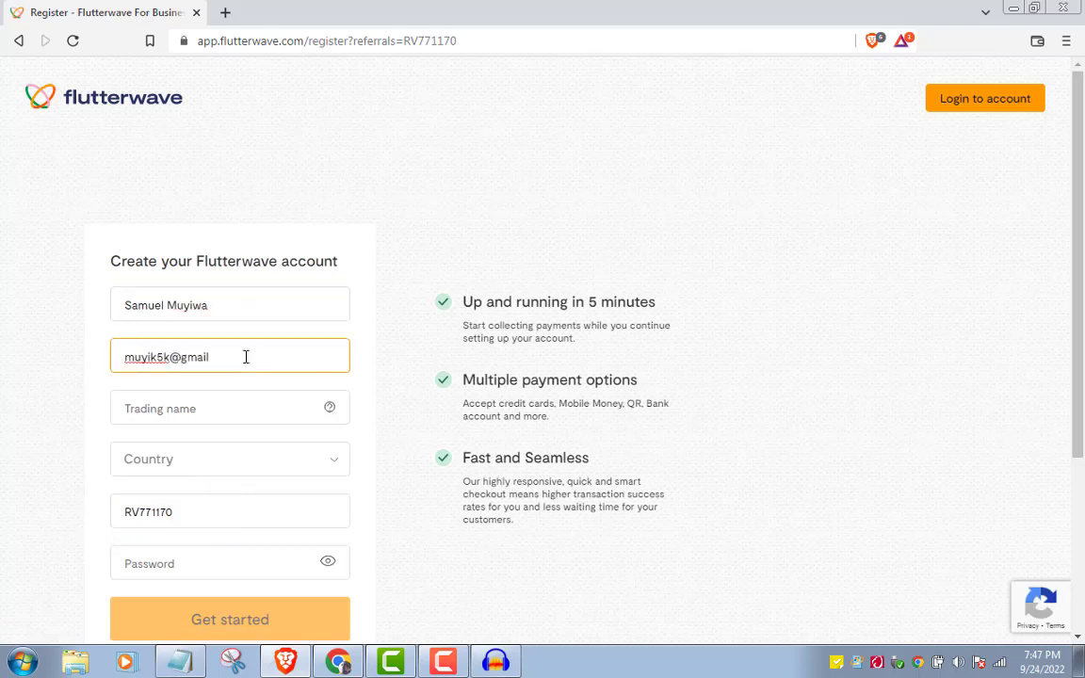
pyautogui.click(208, 409)
pyautogui.write('MartBlogger')
pyautogui.click(310, 499)
pyautogui.click(303, 565)
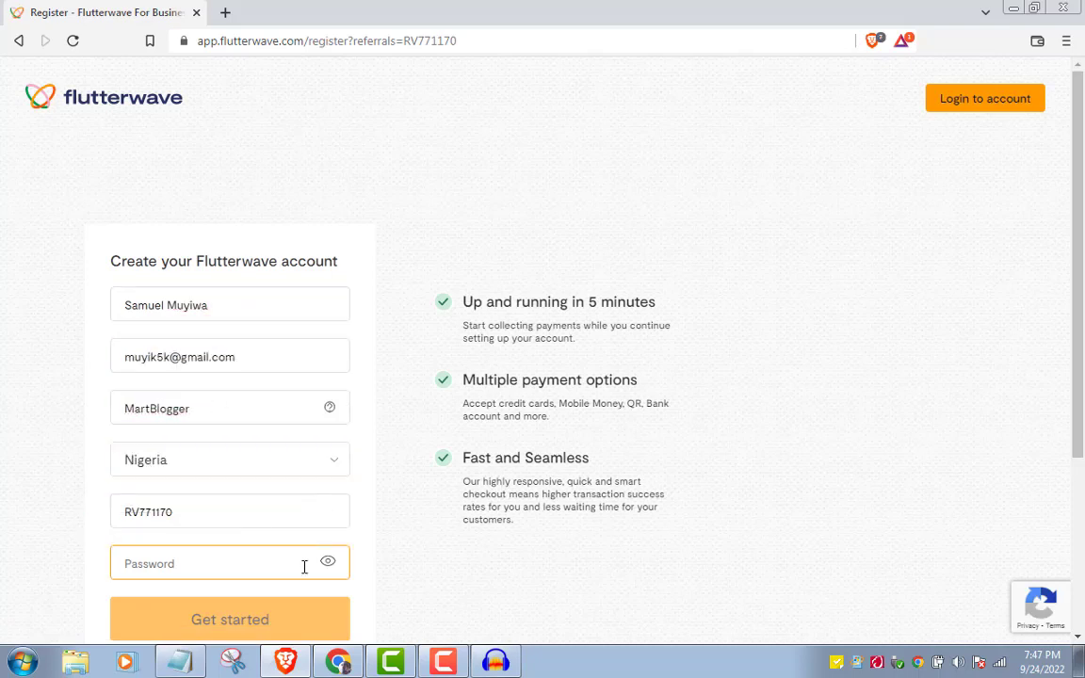
pyautogui.scroll(-2, 303, 565)
pyautogui.click(258, 508)
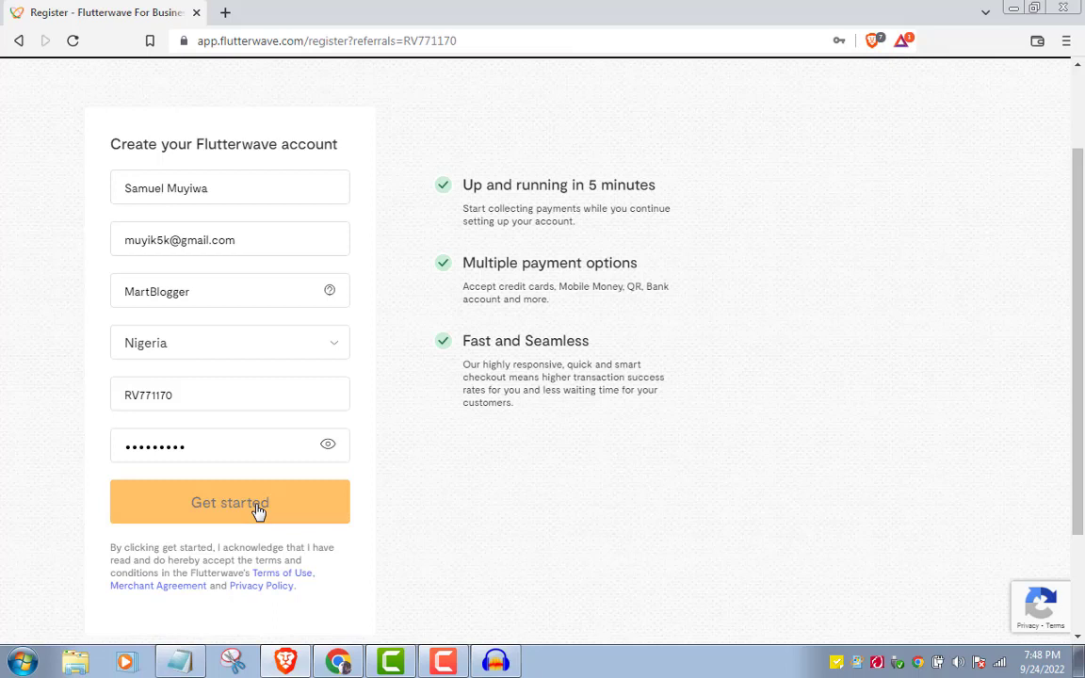
pyautogui.doubleClick(171, 237)
pyautogui.click(242, 506)
pyautogui.click(683, 184)
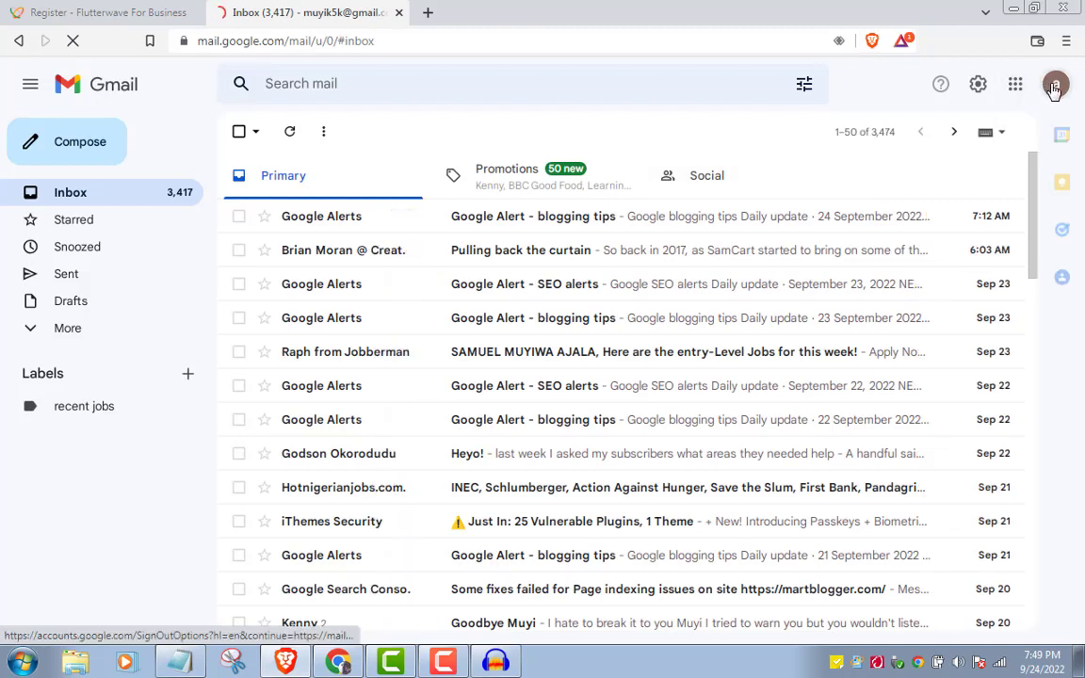
# Open the Google account panel from the Gmail avatar
pyautogui.click(1053, 87)
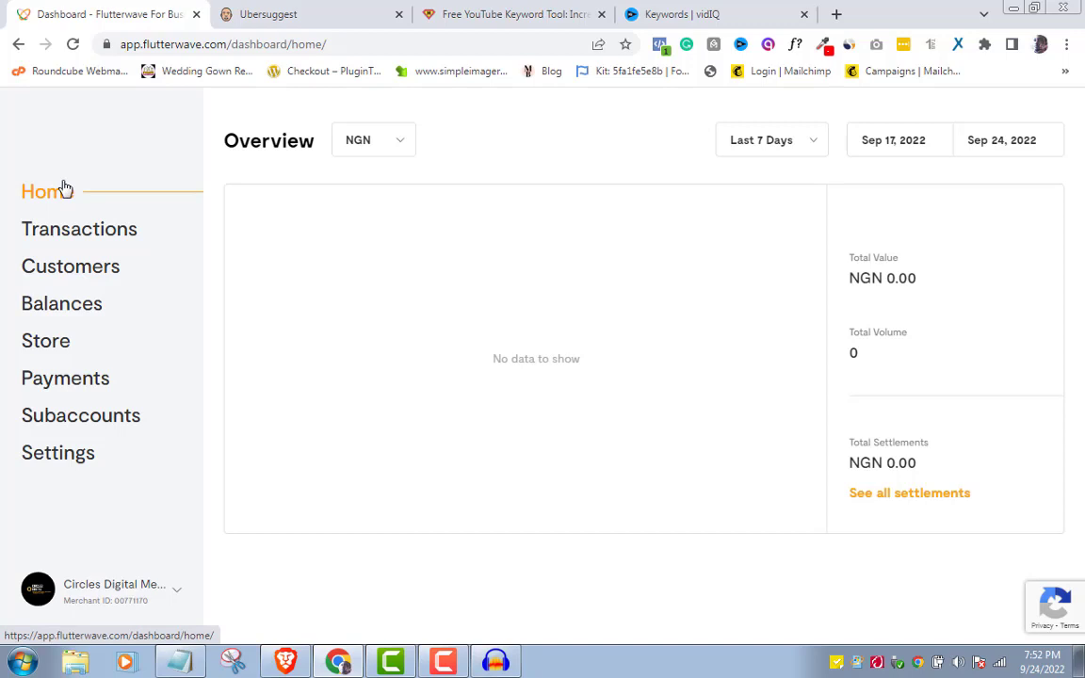
# Start a new payment link from Transactions, keeping the Single charge type
pyautogui.click(64, 233)
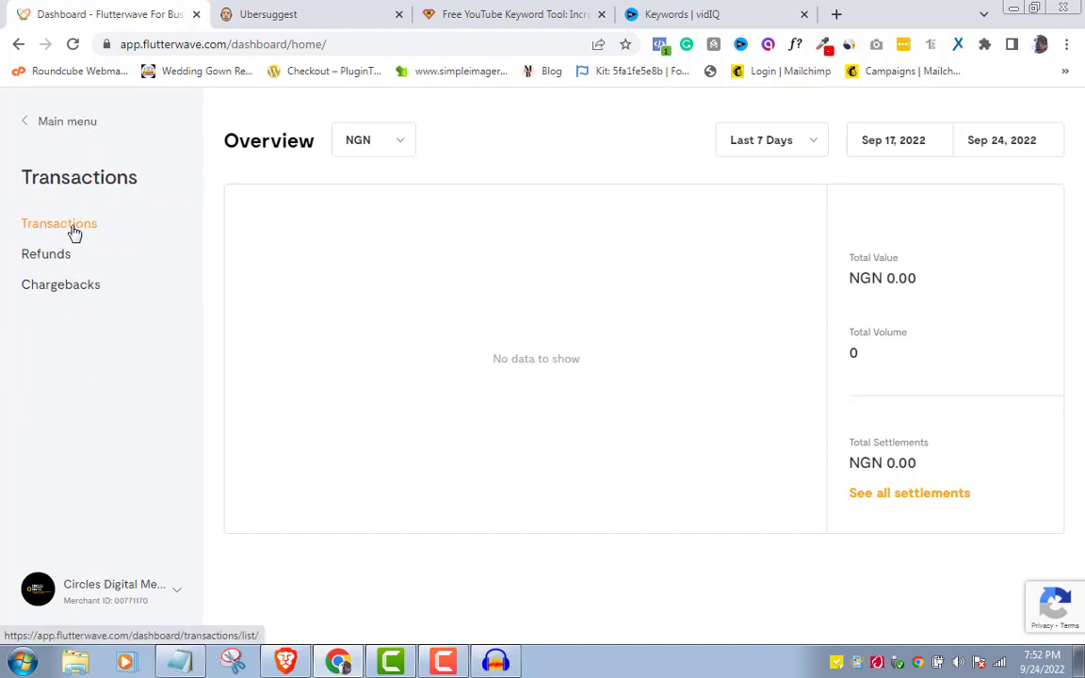
pyautogui.click(77, 231)
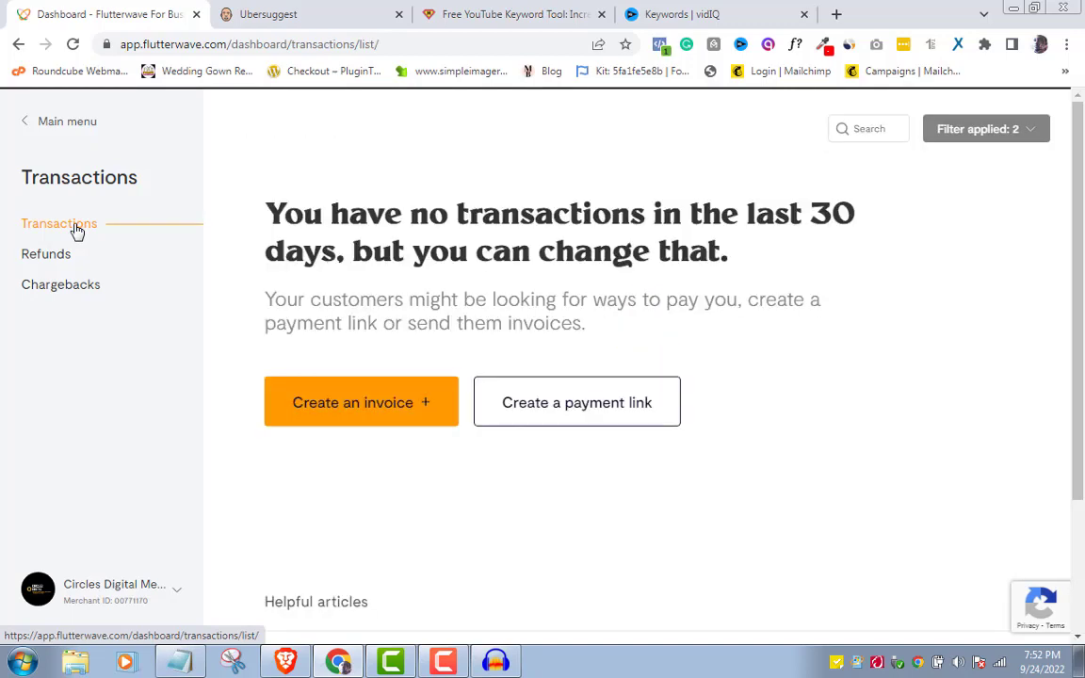
pyautogui.click(576, 402)
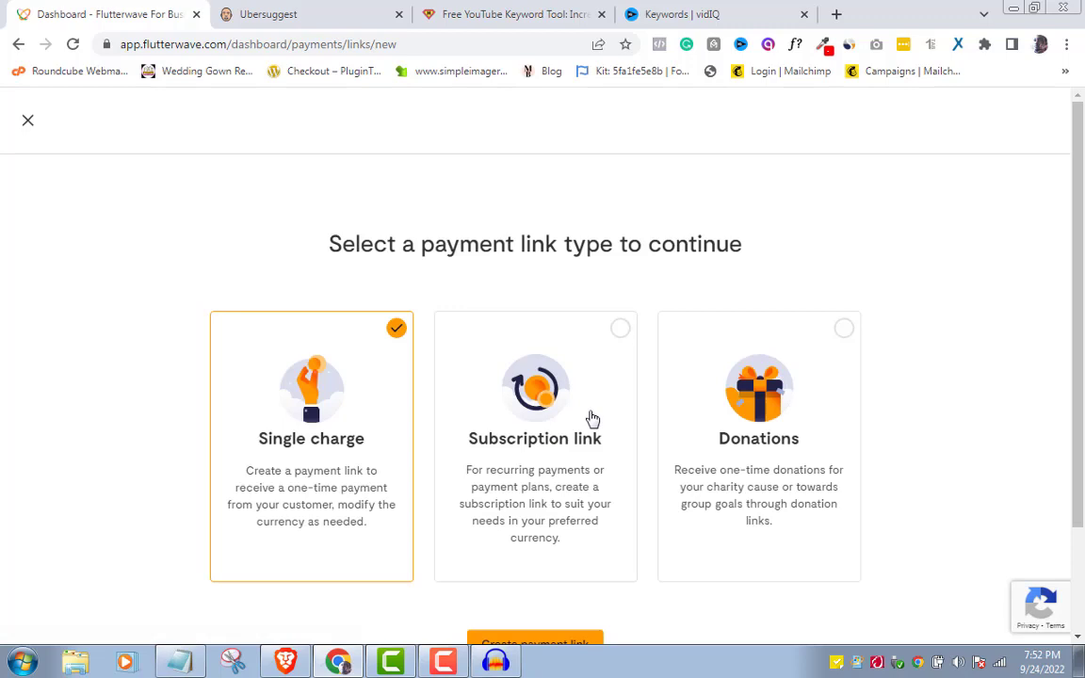
pyautogui.moveTo(1083, 200); pyautogui.dragTo(1083, 308)
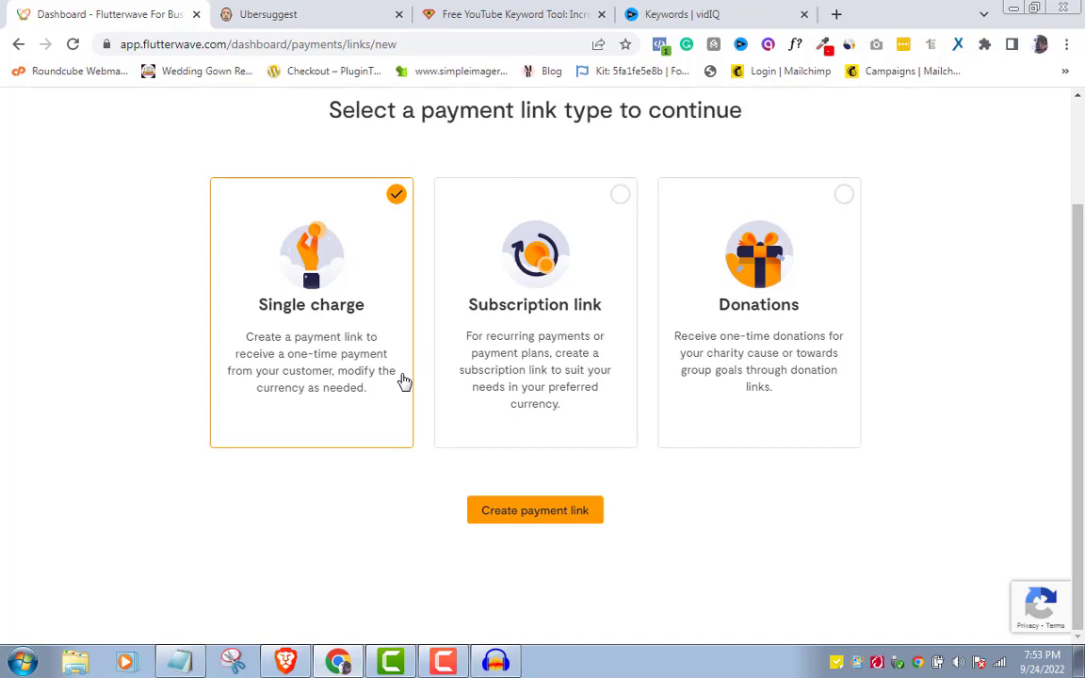
# Name the single-charge page 'SEO Service' and add a patronage thank-you description
pyautogui.click(524, 512)
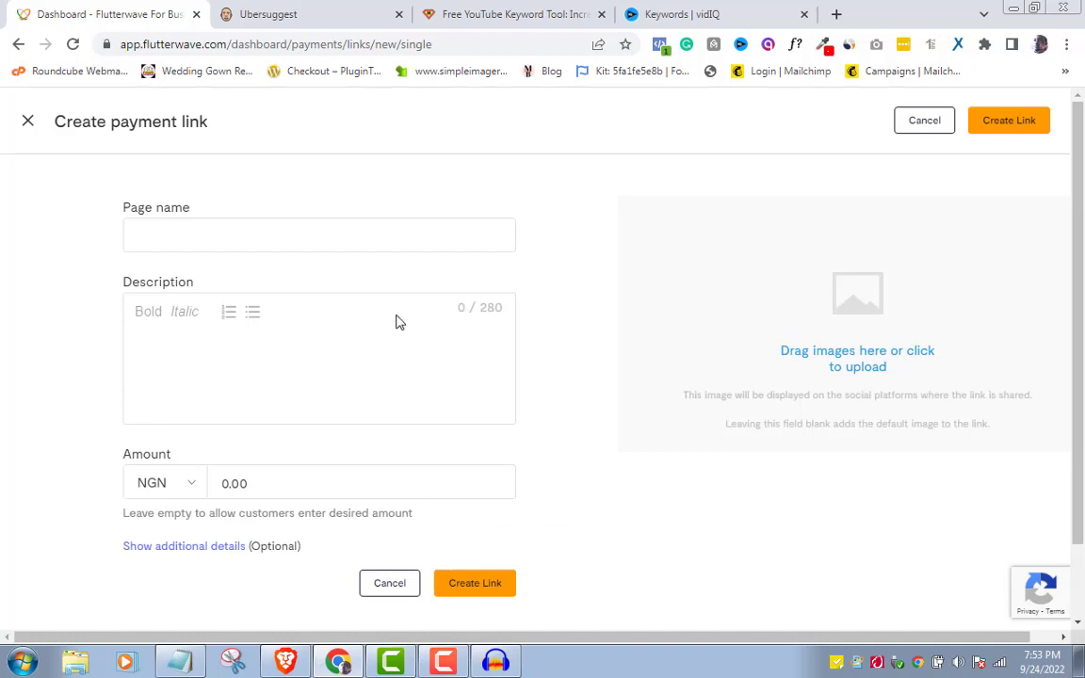
pyautogui.click(280, 238)
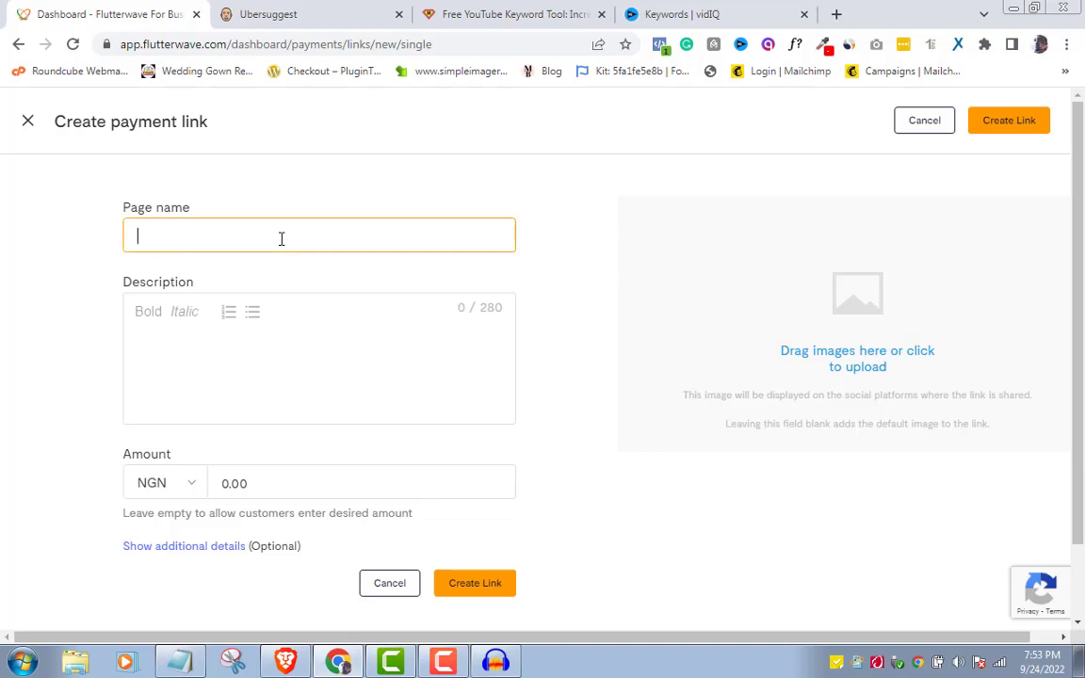
pyautogui.write('SEO ')
pyautogui.write('Service')
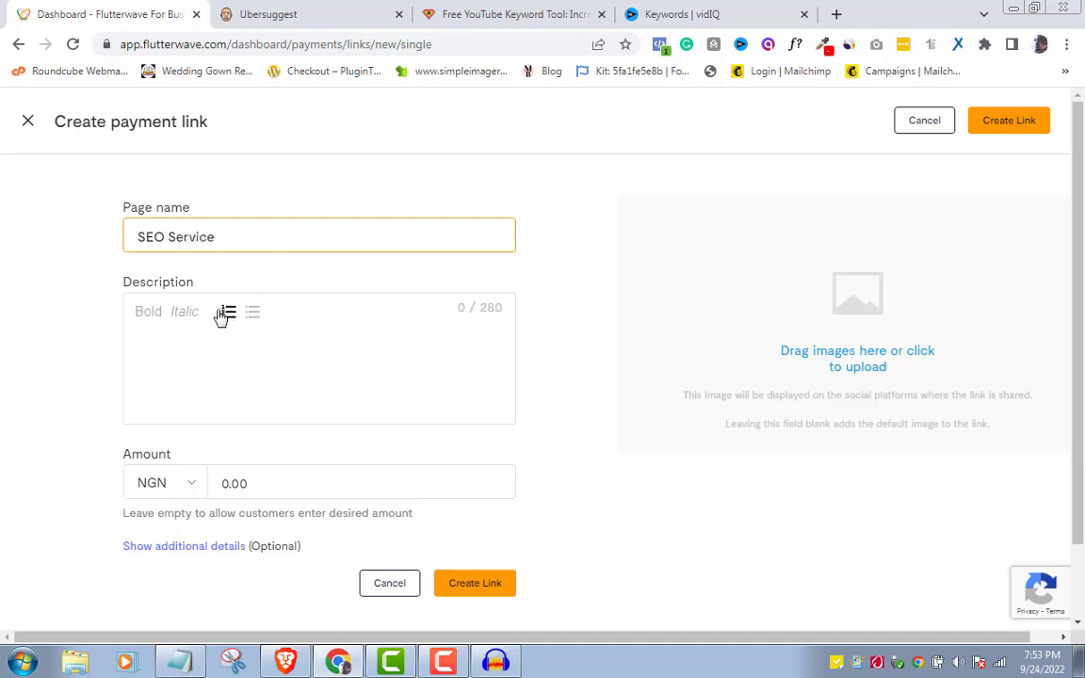
pyautogui.click(148, 322)
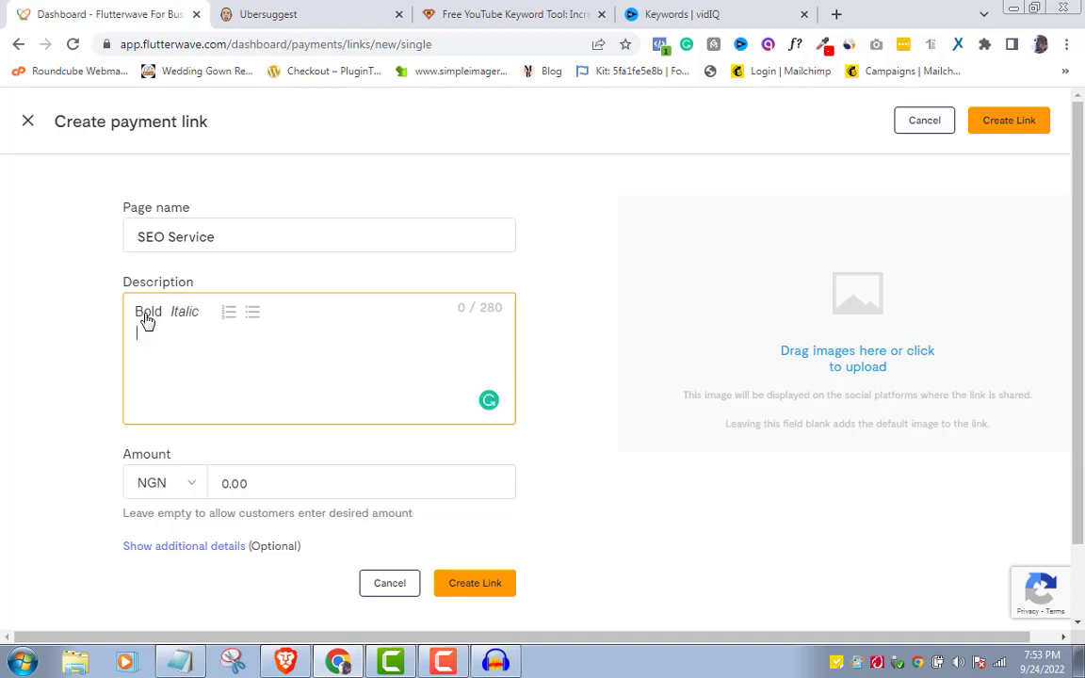
pyautogui.write('Thanks for for')
pyautogui.write(' patronage, kindly make your pay')
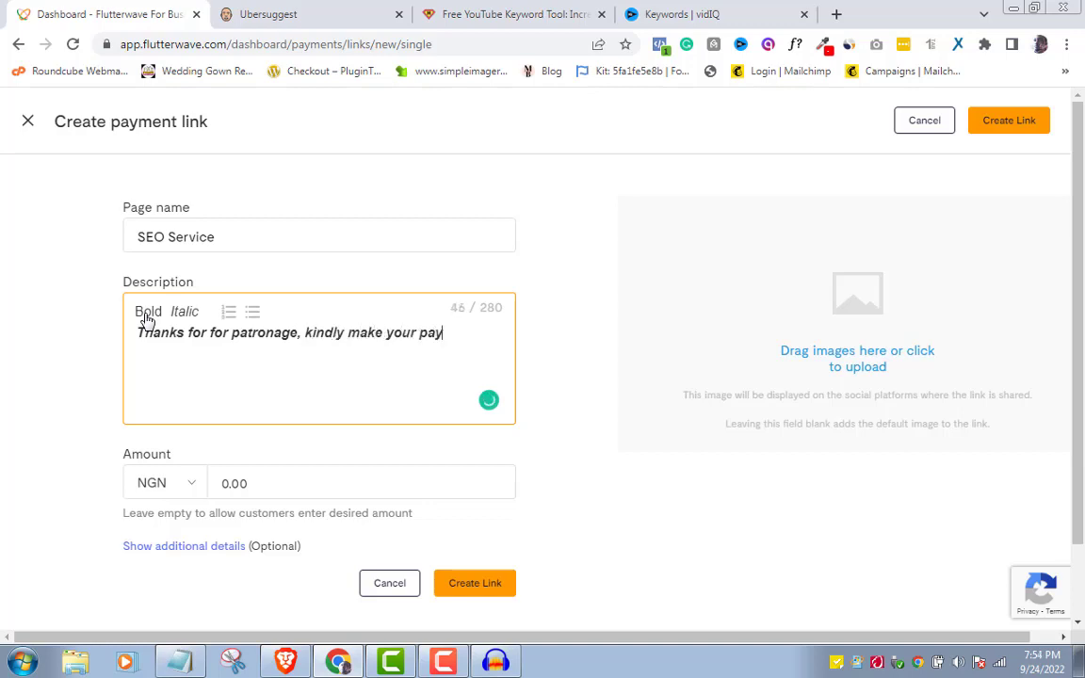
pyautogui.write('ment using this link.')
# Set the amount to USD 50.00 and delete the duplicated 'for' in the description
pyautogui.scroll(-1, 1083, 348)
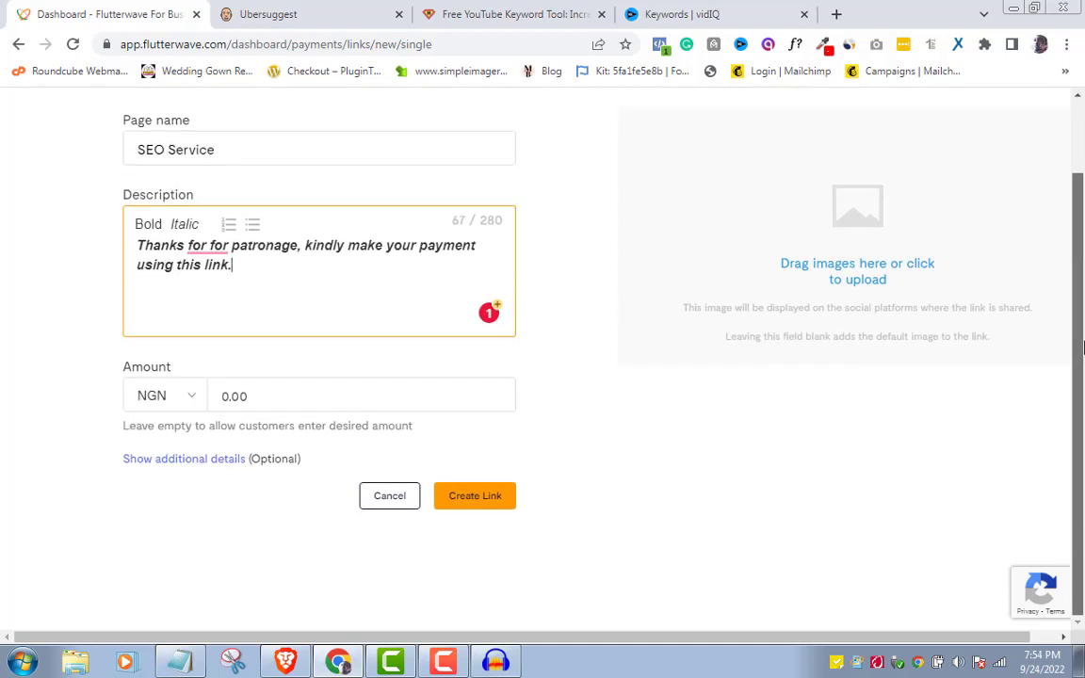
pyautogui.click(193, 402)
pyautogui.scroll(-1, 202, 217)
pyautogui.moveTo(203, 217); pyautogui.dragTo(220, 358)
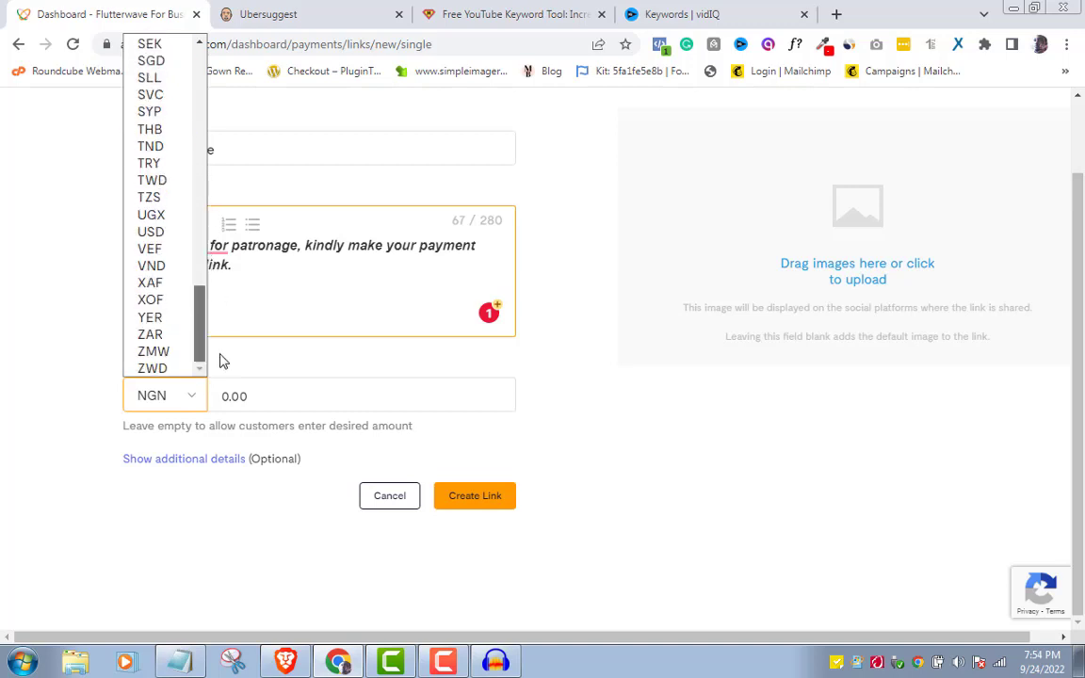
pyautogui.click(155, 234)
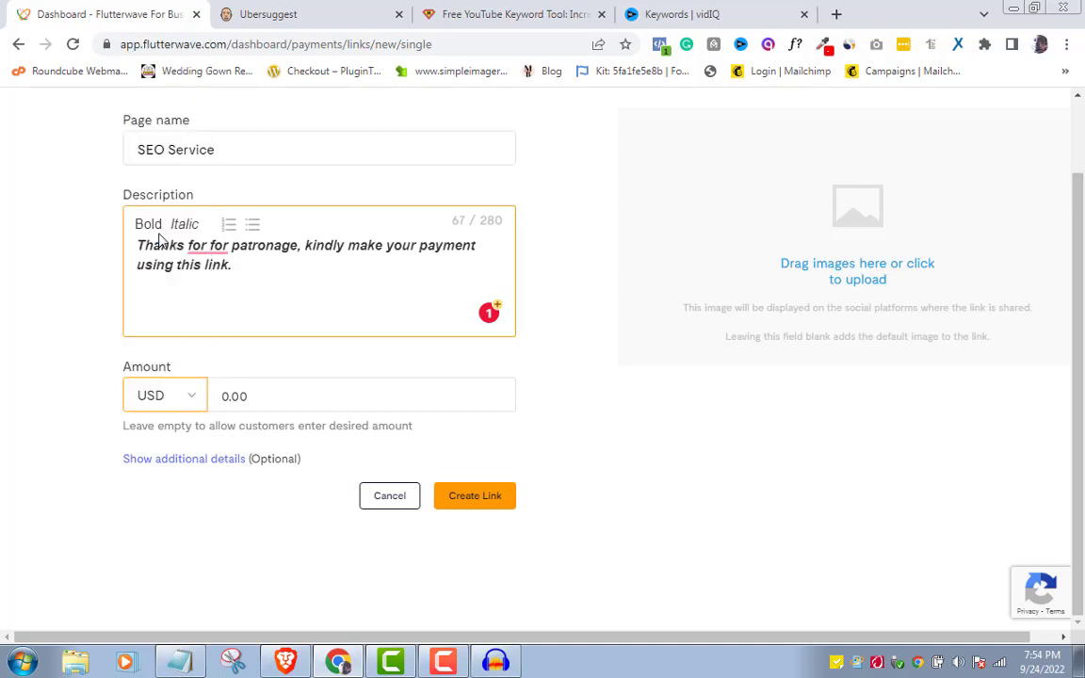
pyautogui.click(194, 401)
pyautogui.click(271, 386)
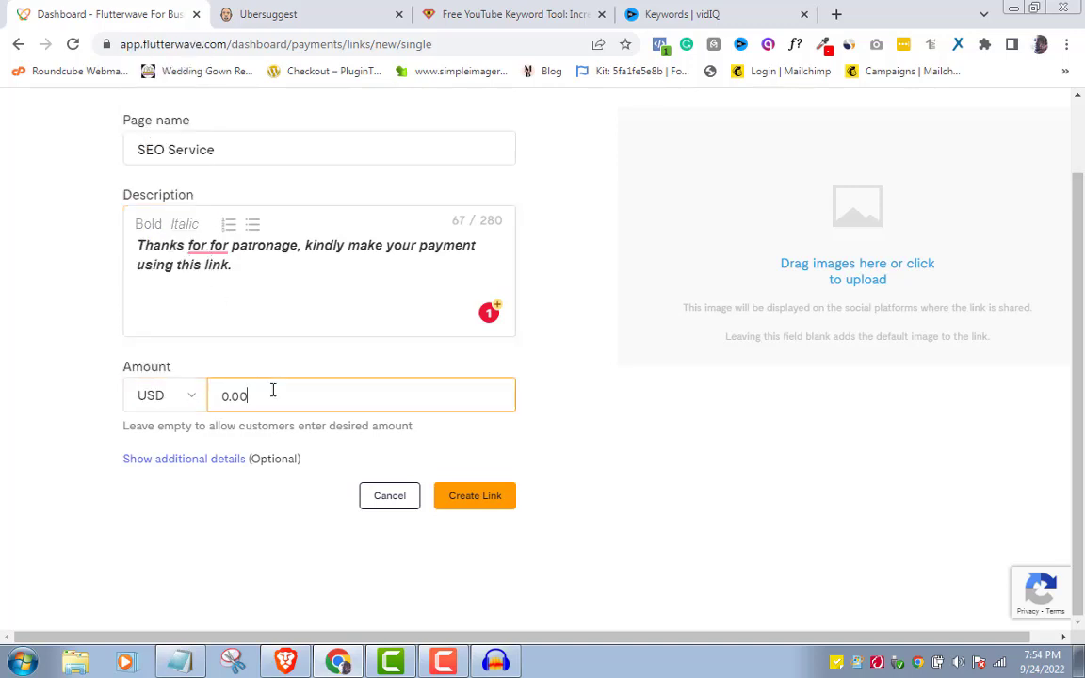
pyautogui.write('55')
pyautogui.press('BackSpace')
pyautogui.press('BackSpace')
pyautogui.write('5')
pyautogui.write('0.00')
pyautogui.doubleClick(218, 245)
pyautogui.press('BackSpace')
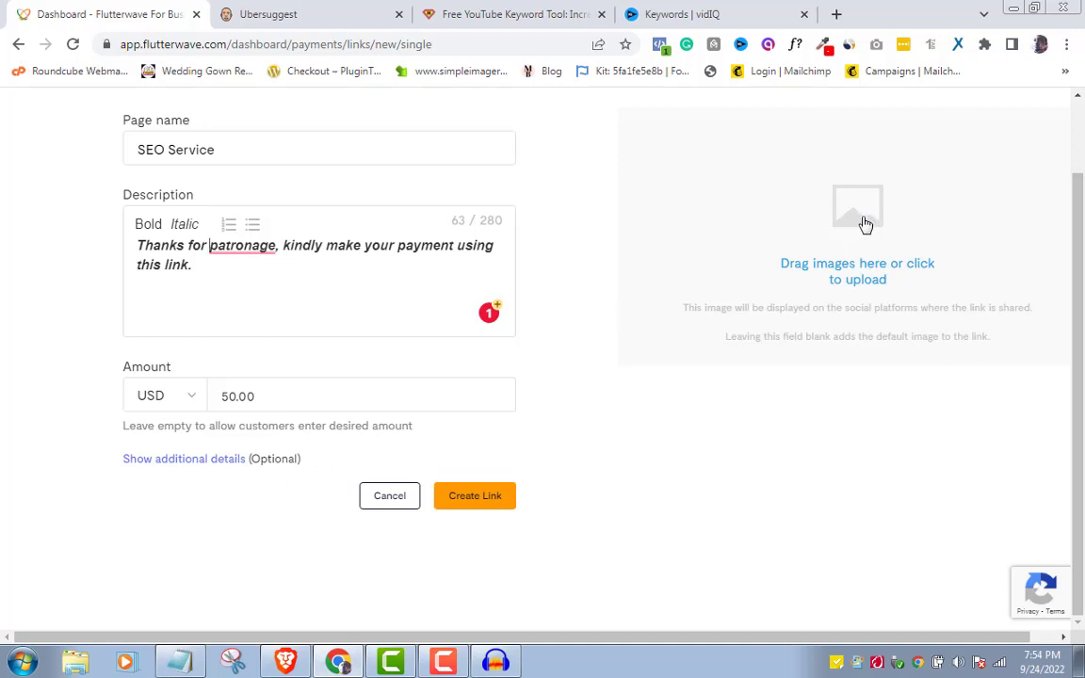
# Upload the On page SEO tool image from Downloads > old works and create the link
pyautogui.click(857, 278)
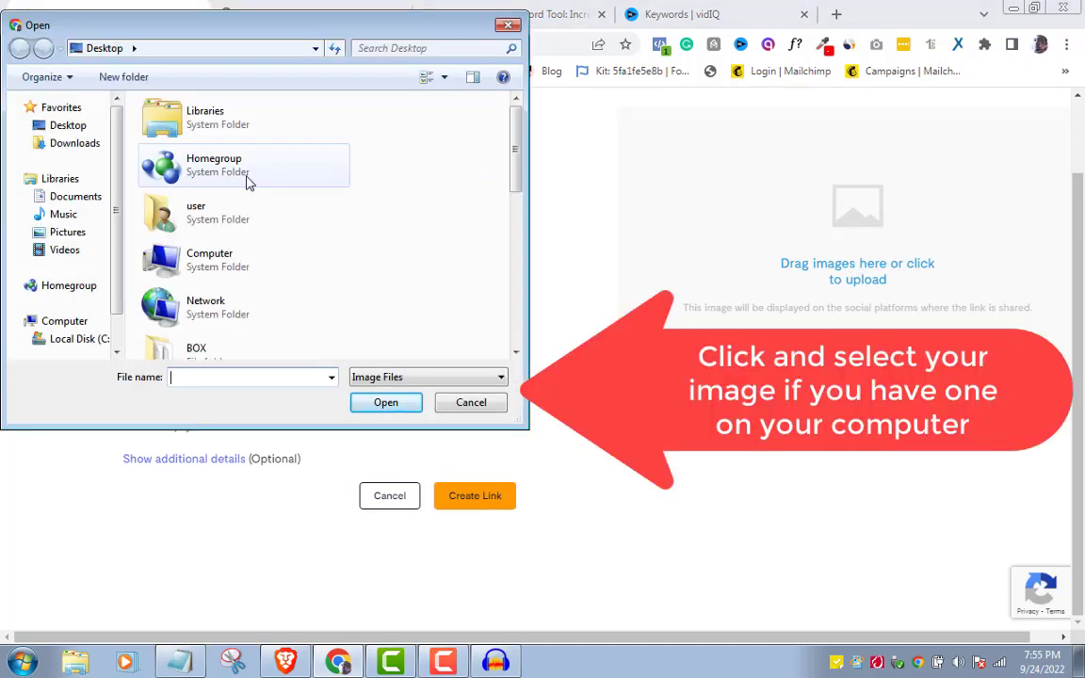
pyautogui.click(66, 140)
pyautogui.scroll(-1, 523, 200)
pyautogui.doubleClick(156, 282)
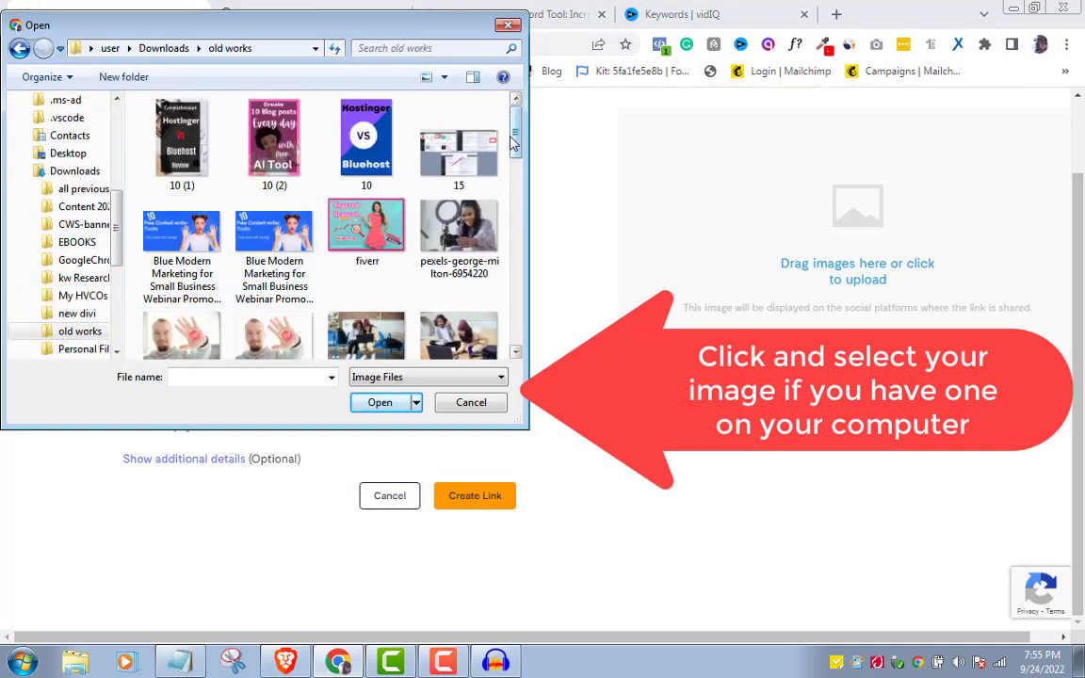
pyautogui.scroll(-5, 532, 229)
pyautogui.scroll(-2, 542, 261)
pyautogui.doubleClick(283, 316)
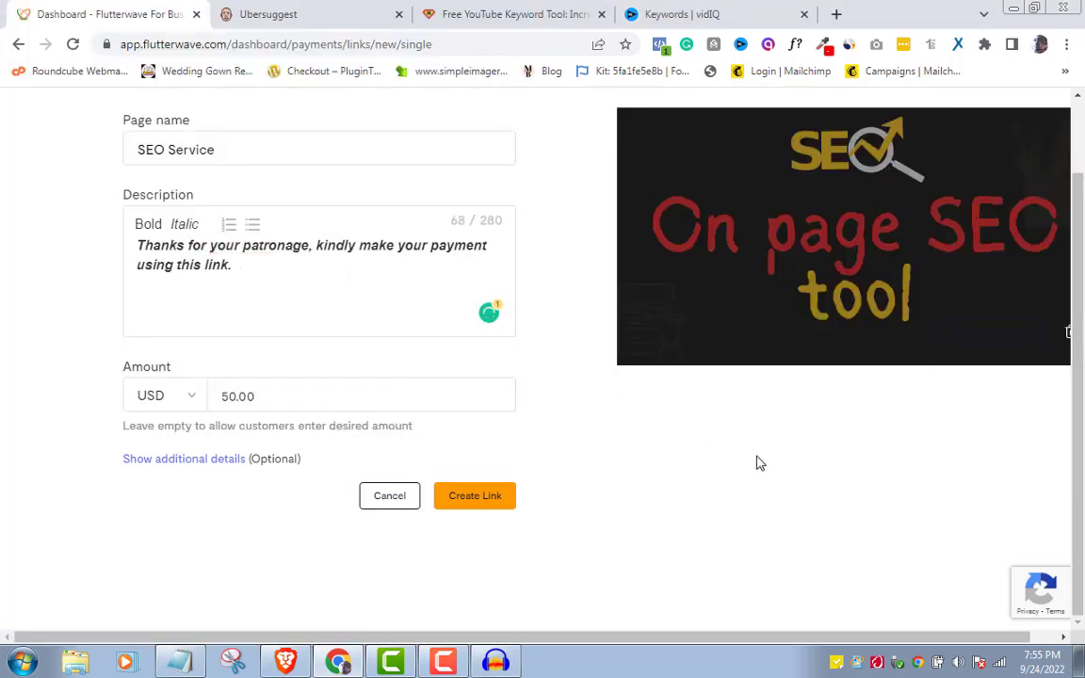
pyautogui.click(474, 496)
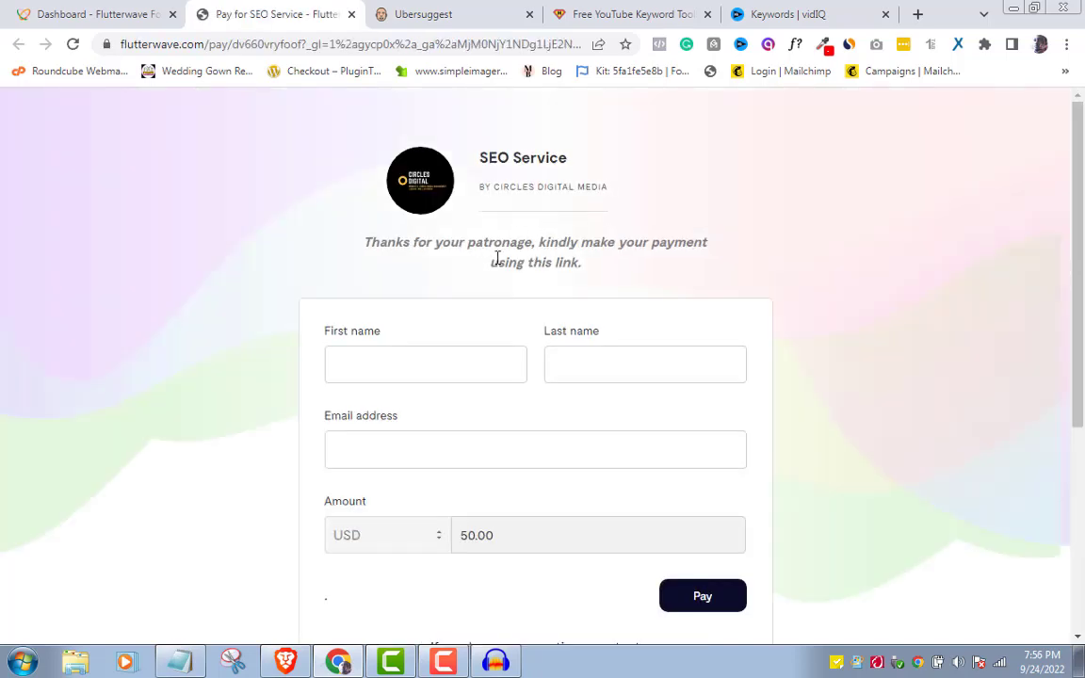
# Copy the Seo service payment link from the dashboard and paste it into Notepad
pyautogui.click(105, 13)
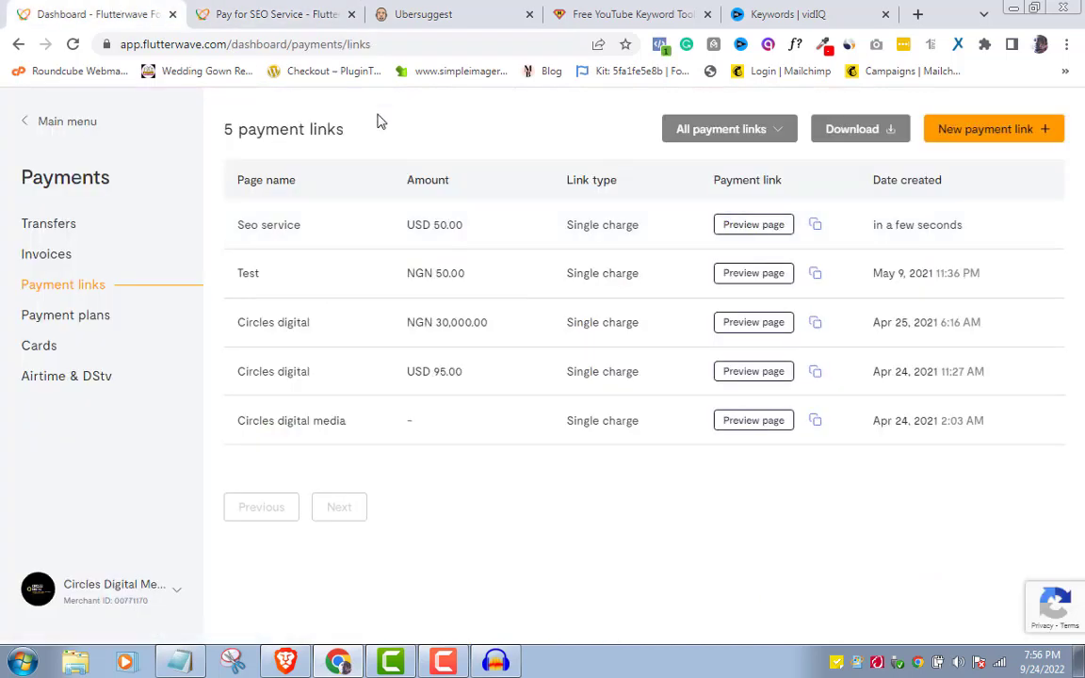
pyautogui.click(815, 227)
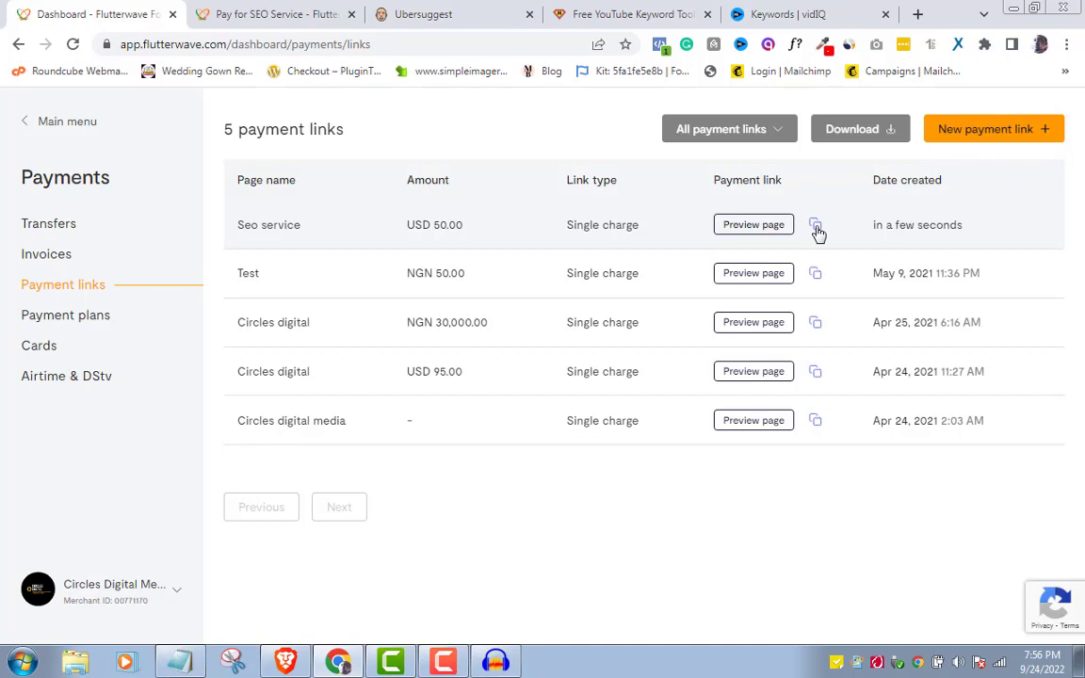
pyautogui.click(179, 662)
pyautogui.hotkey('ctrl', 'v')
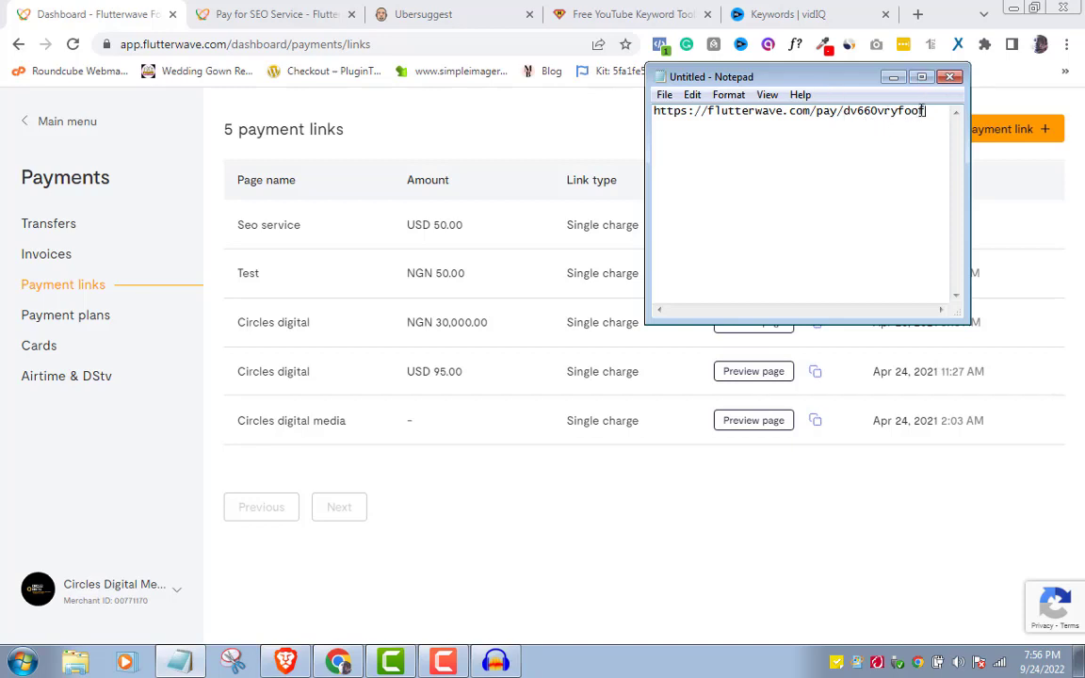
# Maximize Notepad, then select and deselect the pasted payment URL
pyautogui.click(921, 76)
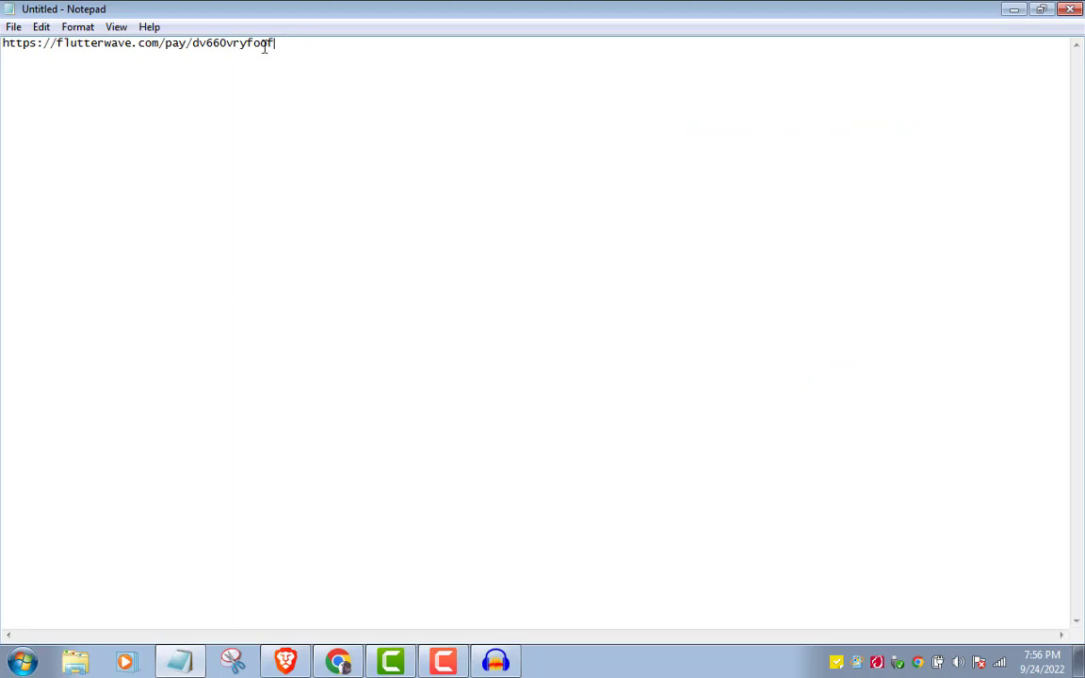
pyautogui.moveTo(270, 44); pyautogui.dragTo(2, 48)
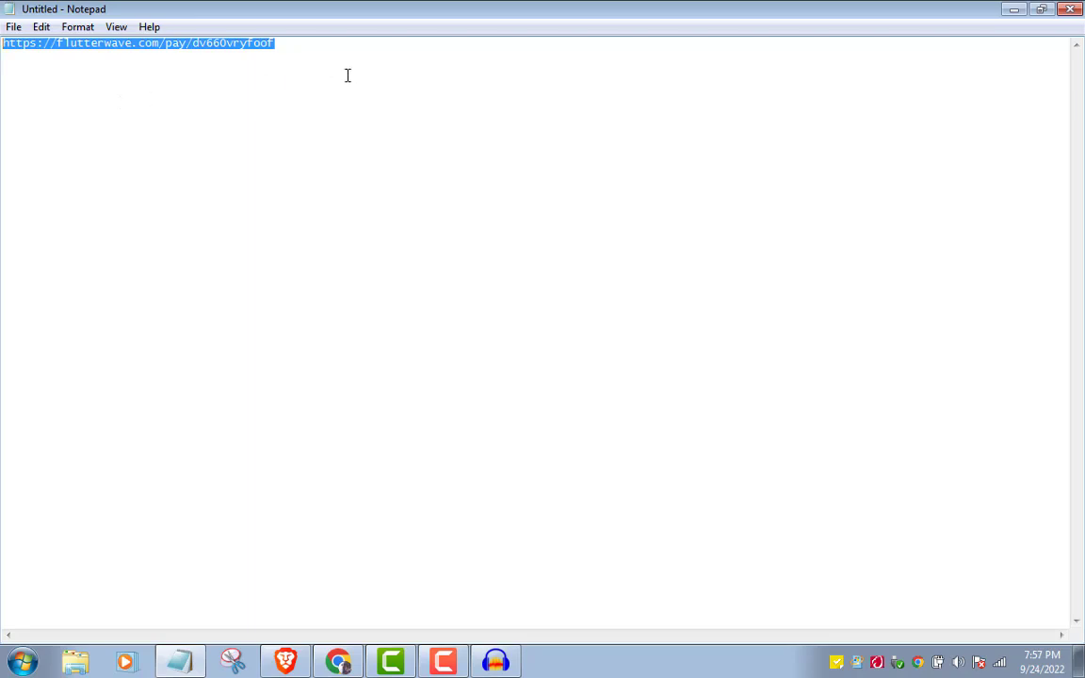
pyautogui.click(482, 50)
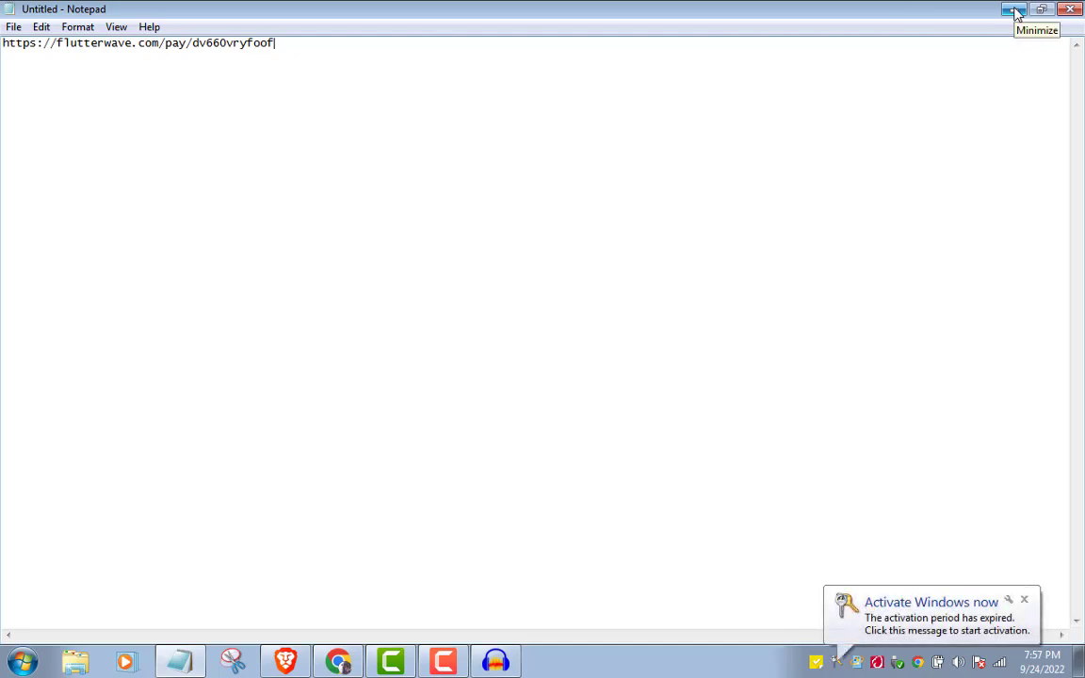
# Minimize Notepad and return to Flutterwave's Payments section via the Main menu
pyautogui.click(1016, 14)
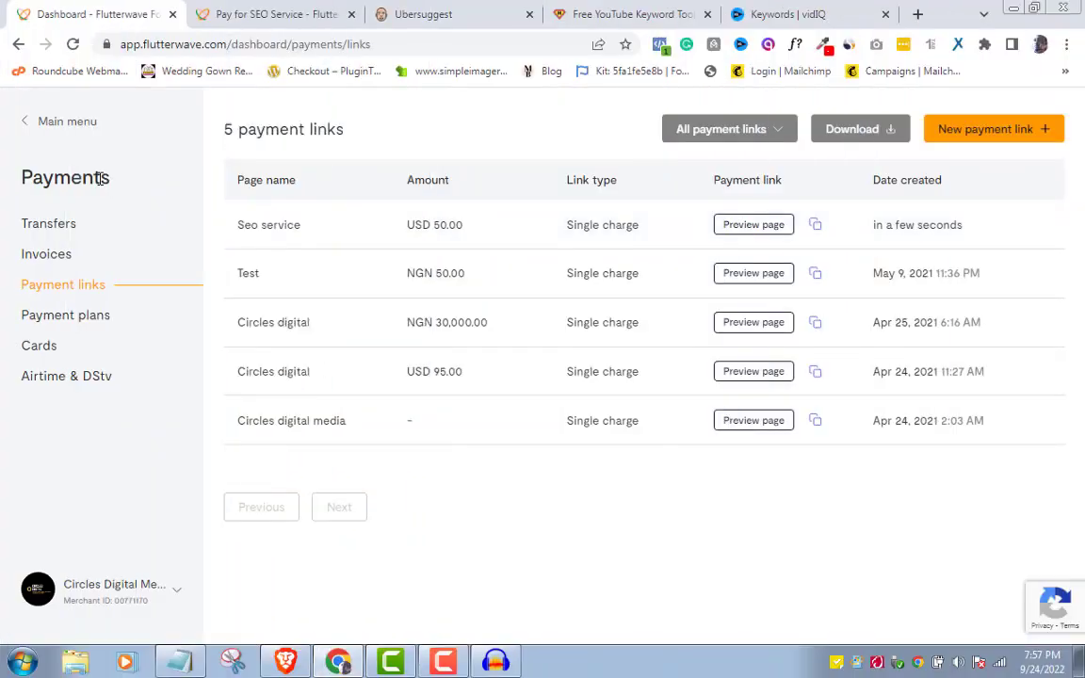
pyautogui.click(55, 127)
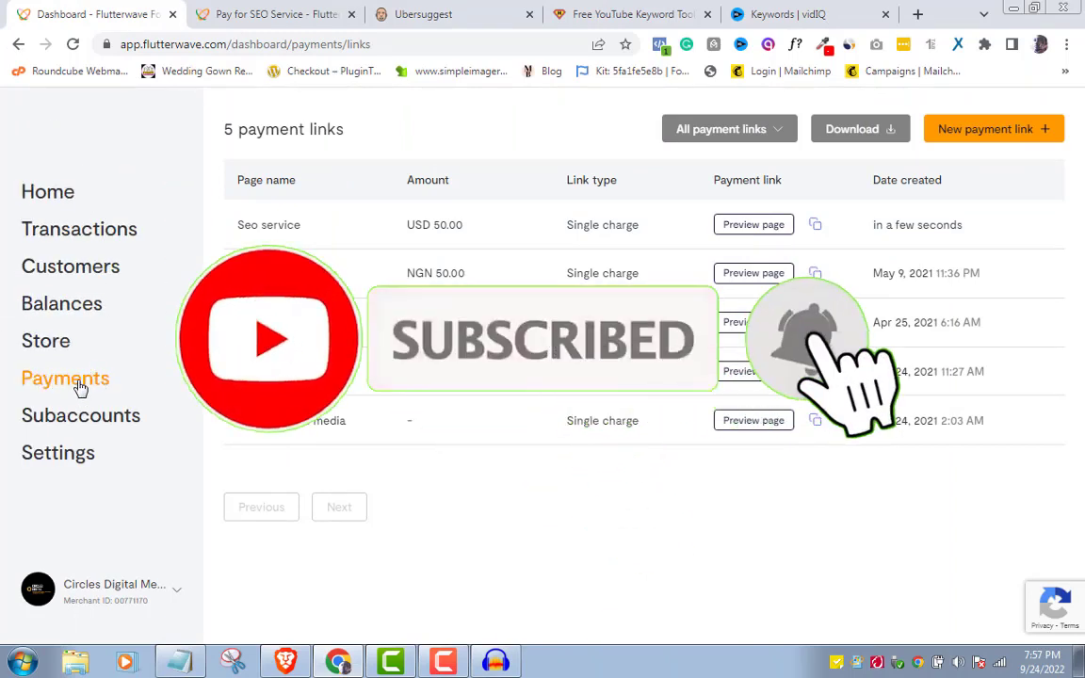
pyautogui.click(79, 390)
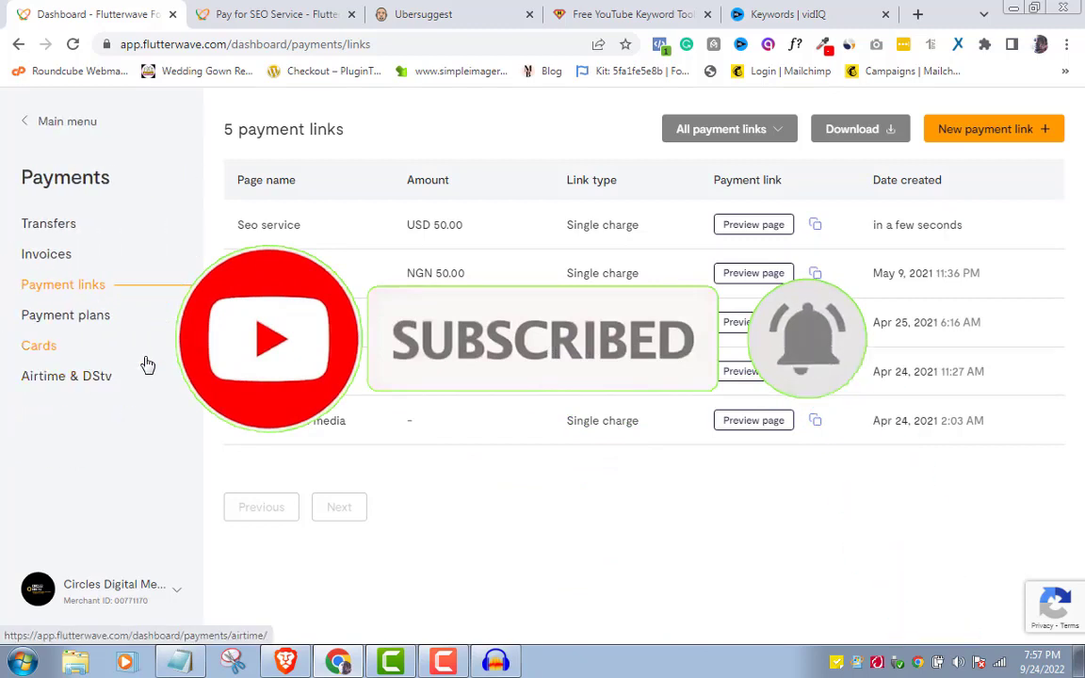